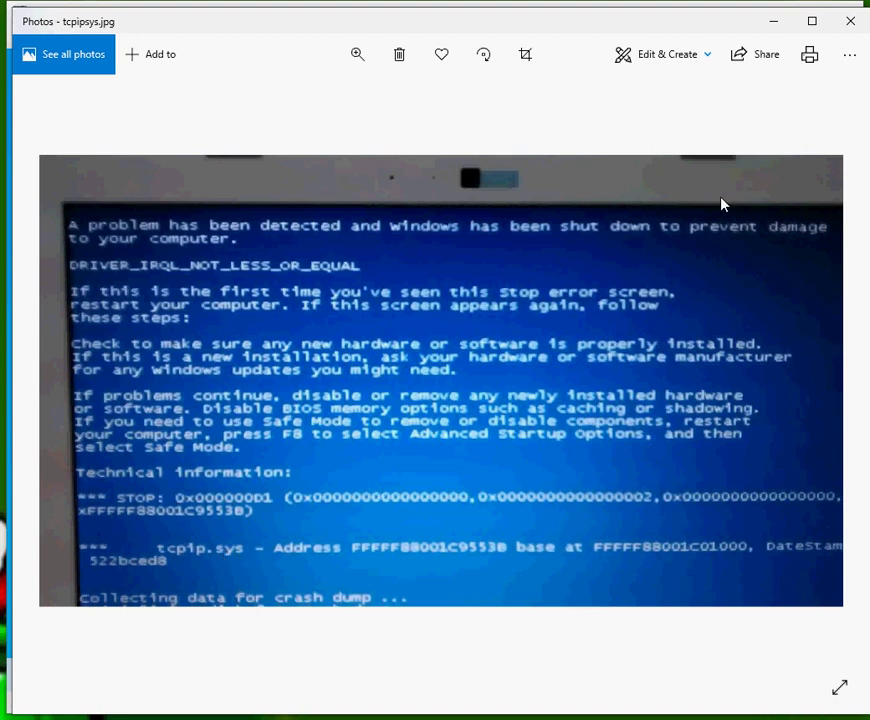
# Minimize Photos and launch Device Manager by searching 'device manager' in Start
pyautogui.click(777, 22)
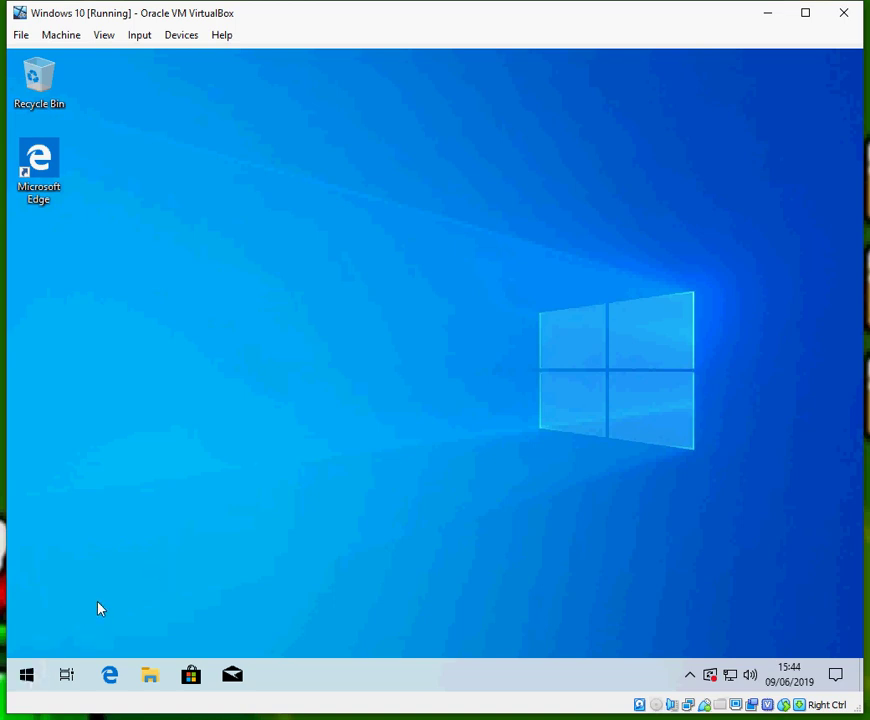
pyautogui.click(27, 676)
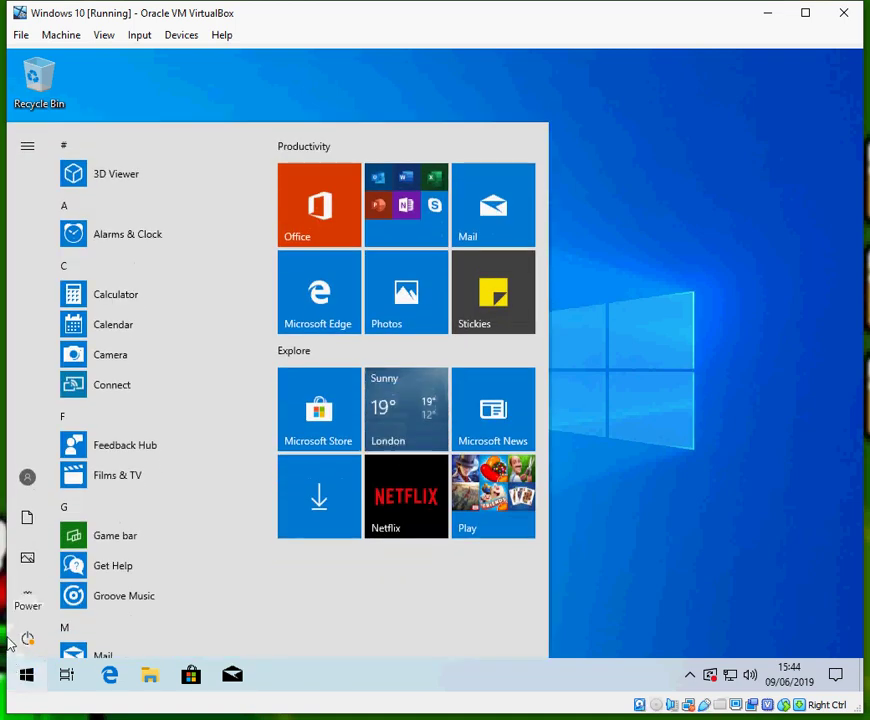
pyautogui.write('deve')
pyautogui.press('BackSpace')
pyautogui.write('ice')
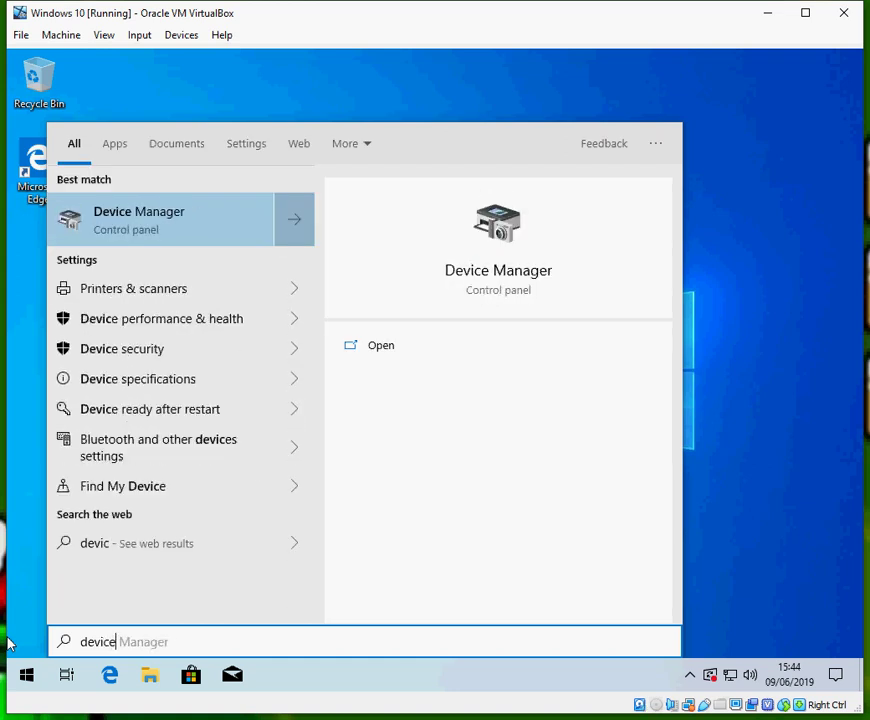
pyautogui.write(' ma')
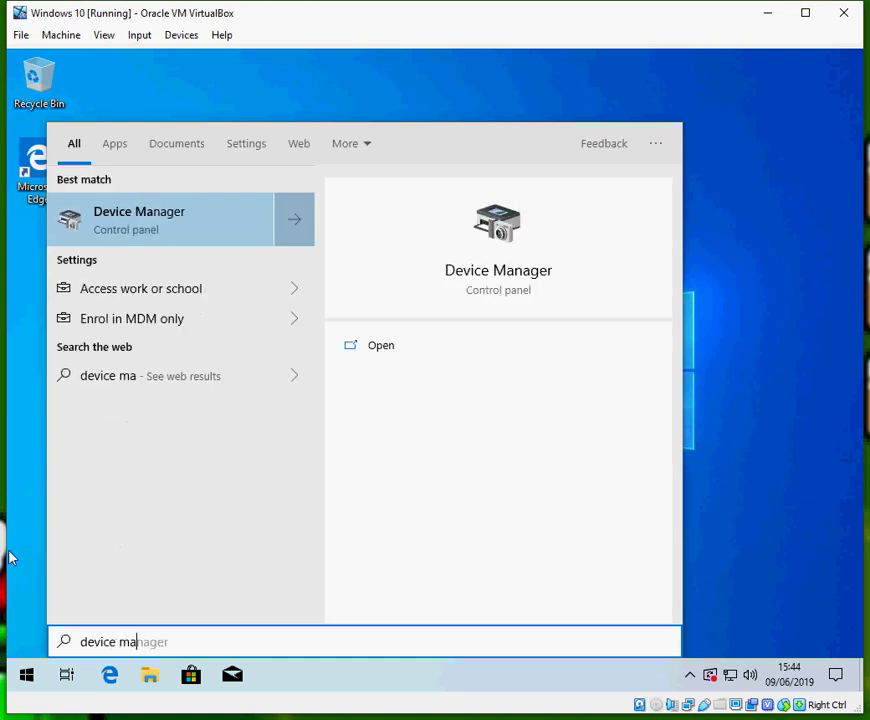
pyautogui.click(142, 219)
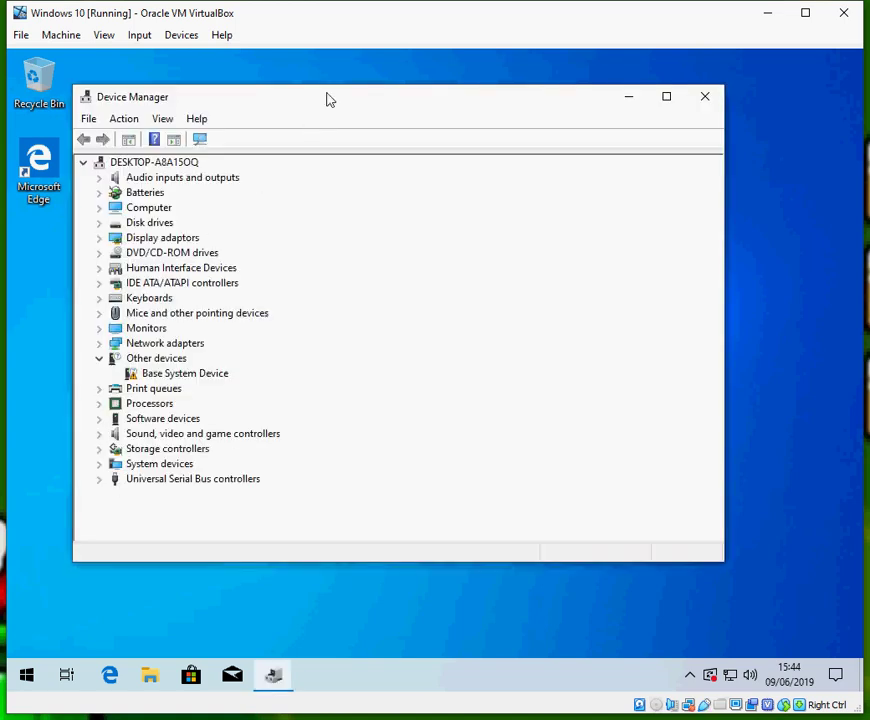
# Maximize Device Manager, expand Network adapters and bring up actions for the Intel(R) PRO/1000 MT Desktop Adapter
pyautogui.doubleClick(330, 98)
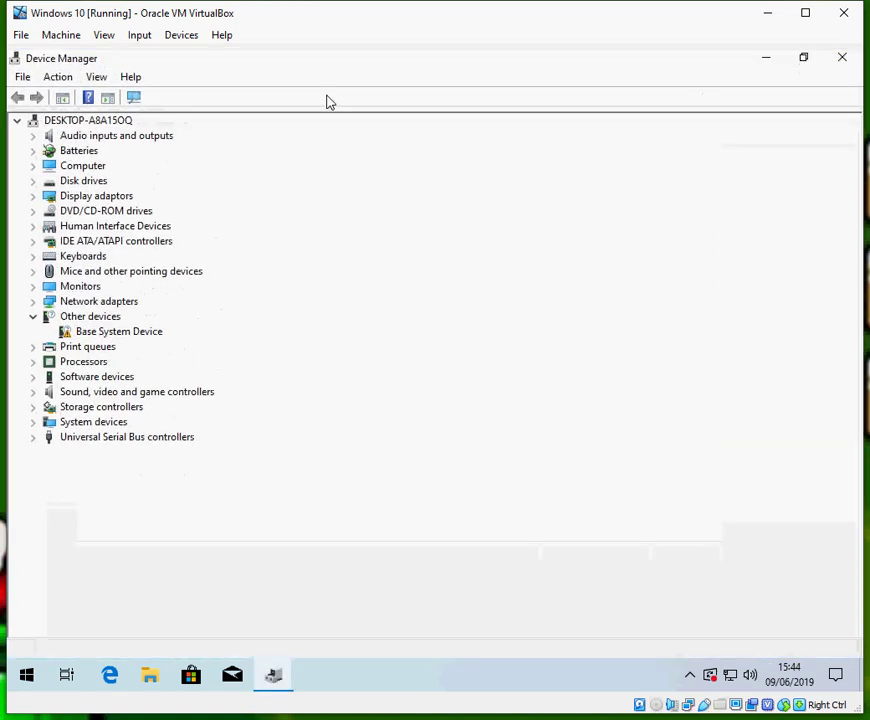
pyautogui.doubleClick(66, 303)
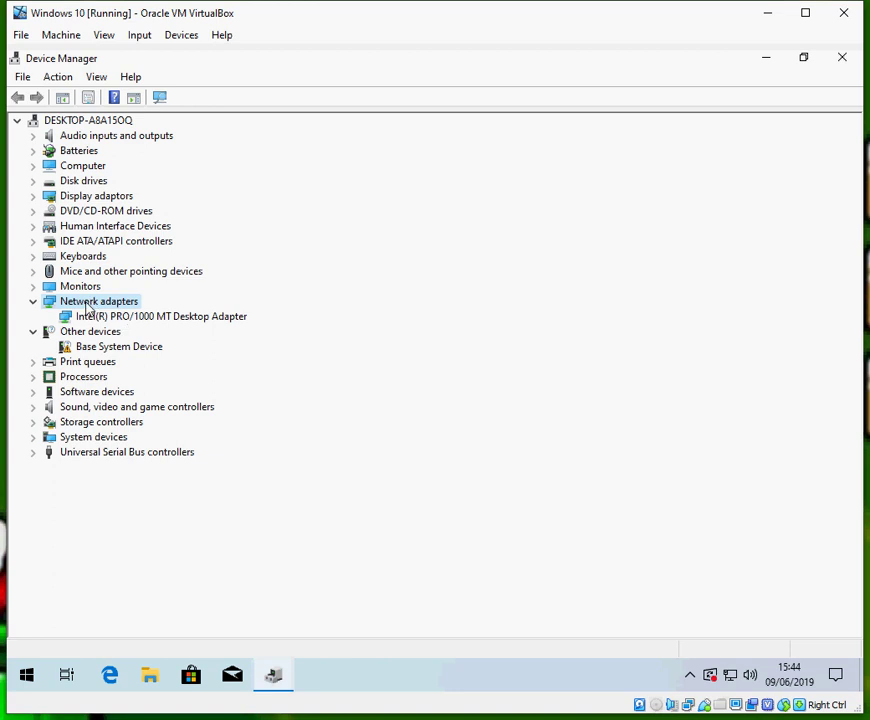
pyautogui.click(162, 318)
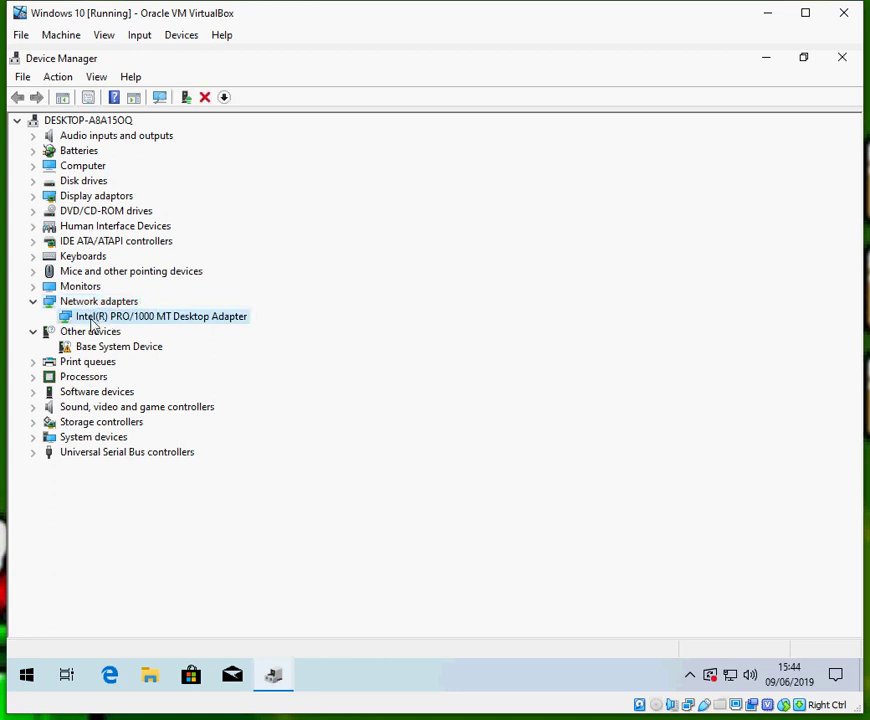
pyautogui.rightClick(218, 323)
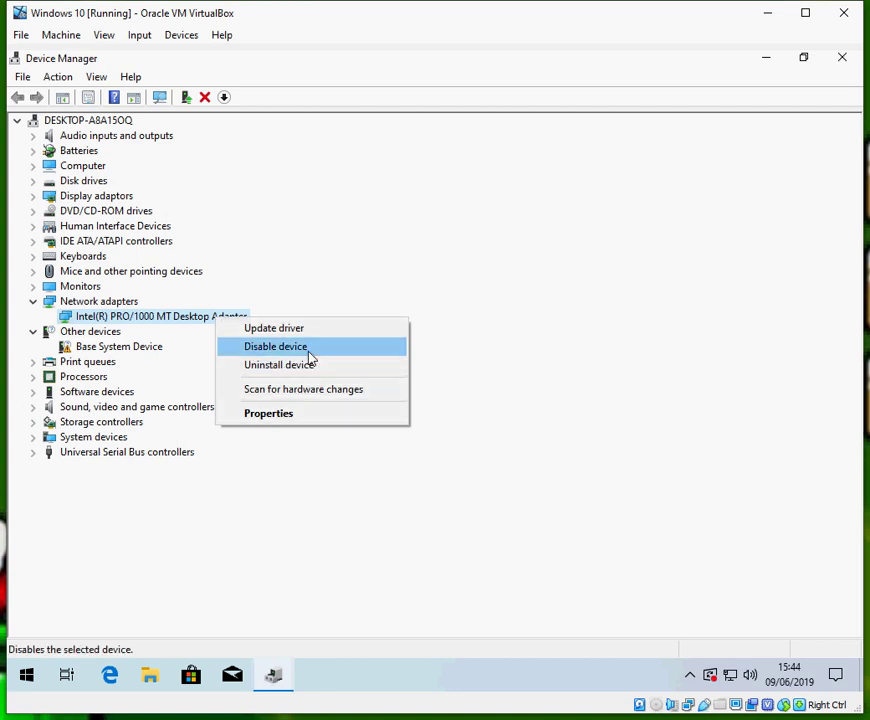
# Open the adapter's Properties Driver tab and highlight driver version 8.4.13.0
pyautogui.click(291, 416)
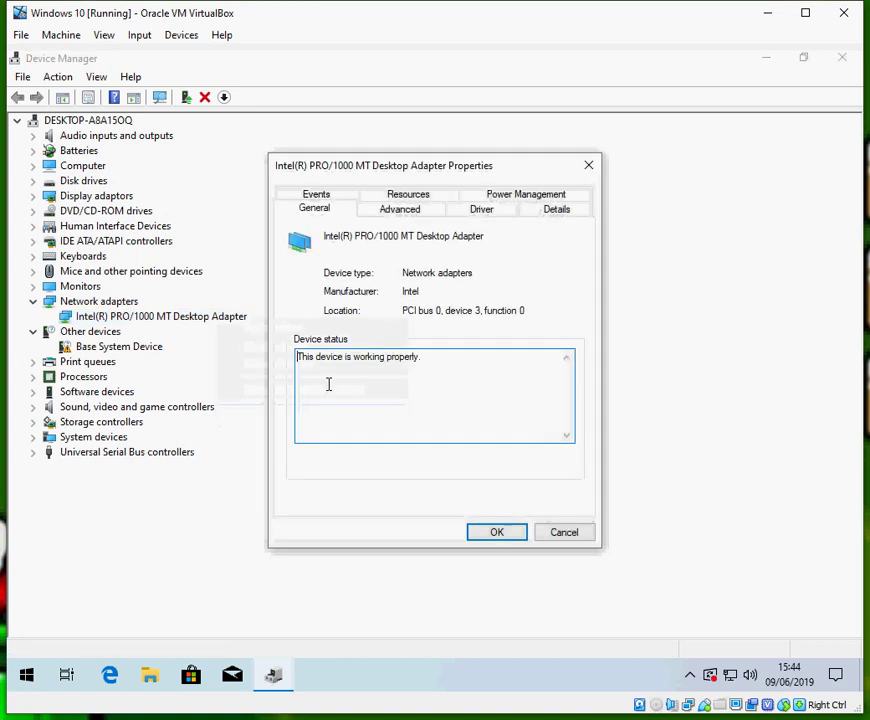
pyautogui.click(487, 211)
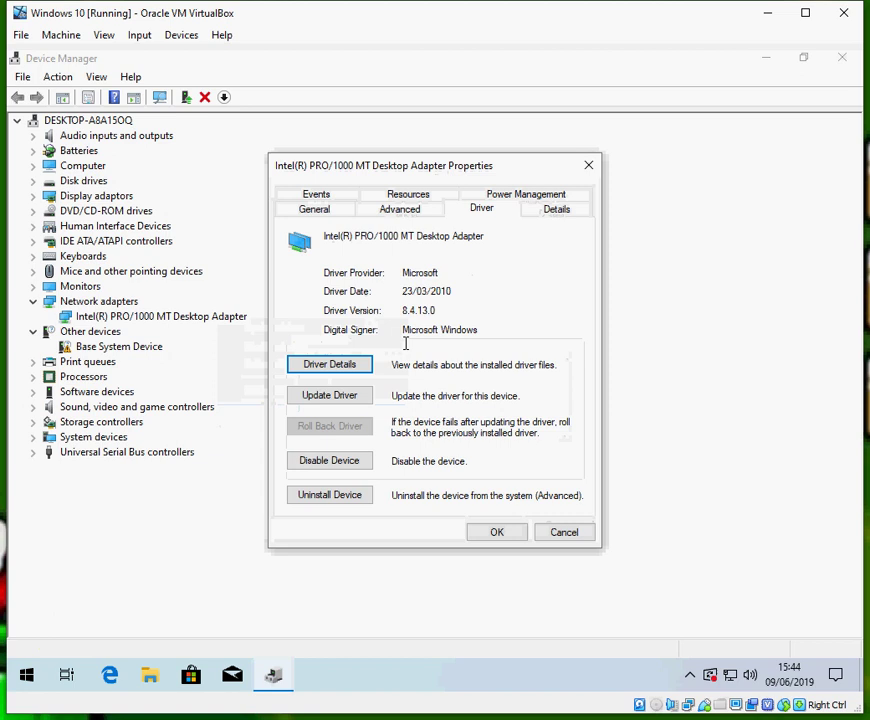
pyautogui.moveTo(402, 311); pyautogui.dragTo(427, 316)
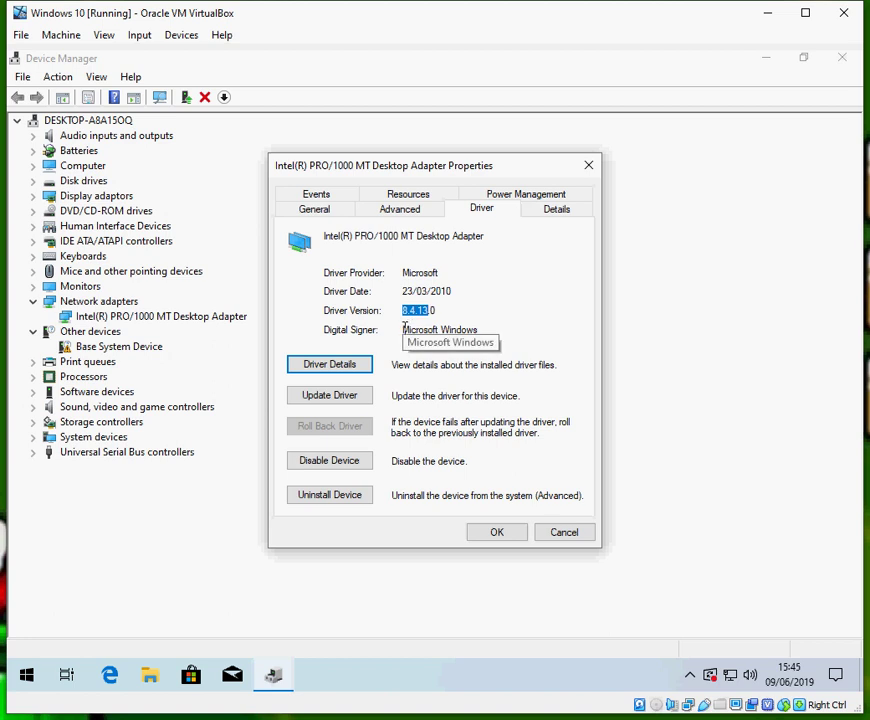
# Open Update Driver, cancel it without updating, and move the Properties dialog higher
pyautogui.click(355, 405)
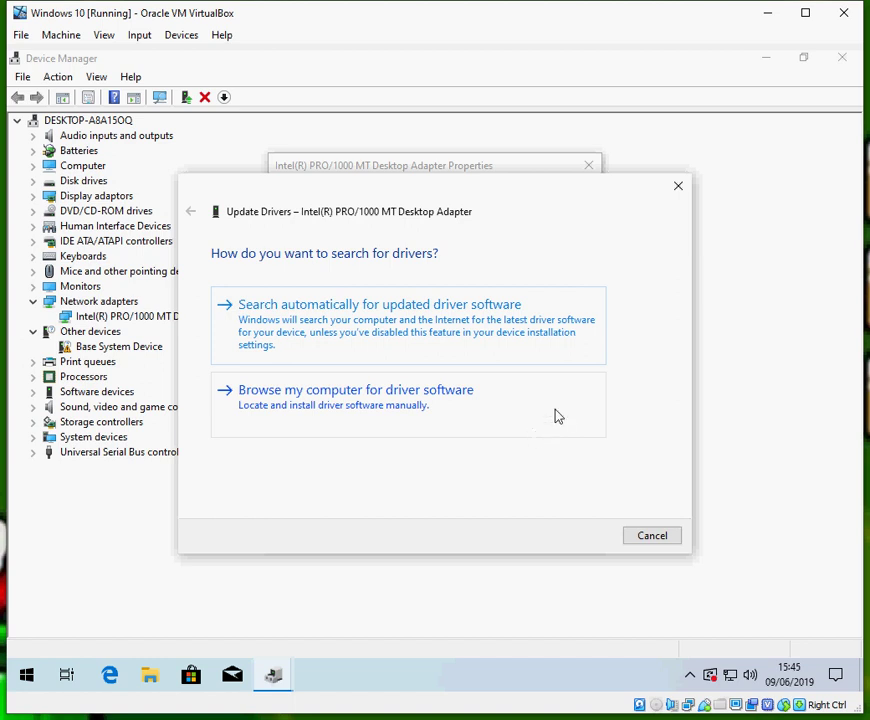
pyautogui.click(679, 186)
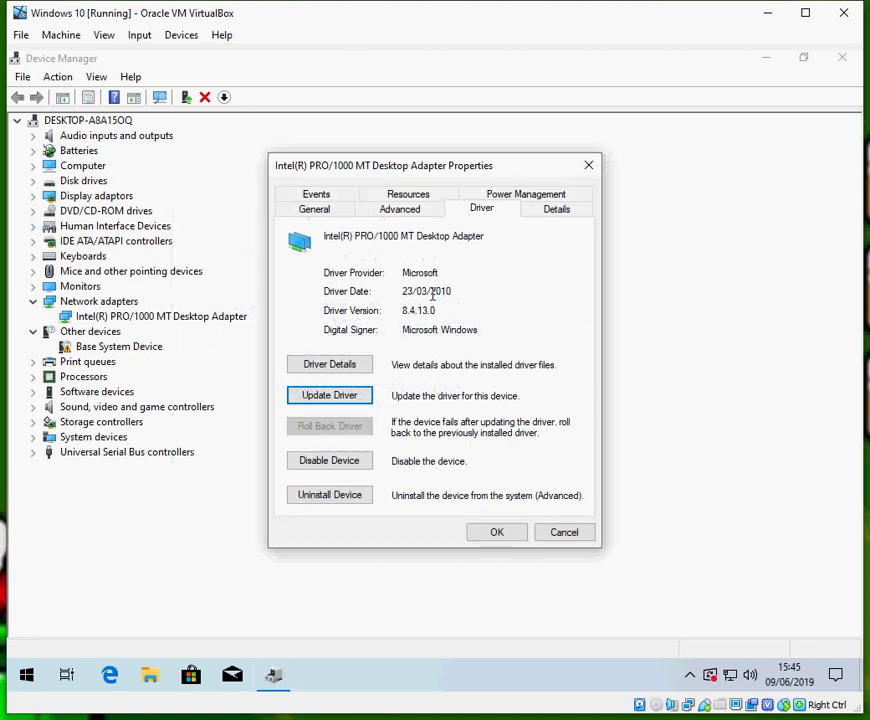
pyautogui.moveTo(527, 163); pyautogui.dragTo(548, 71)
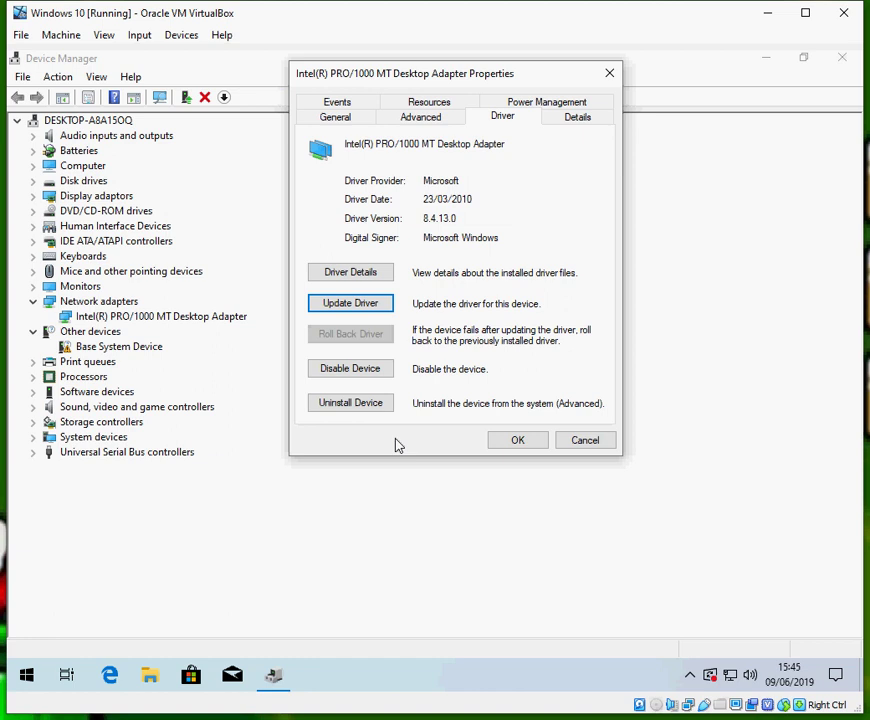
# Close the adapter properties and Device Manager, then select Local Disk (C:) in maximized File Explorer's This PC
pyautogui.click(610, 75)
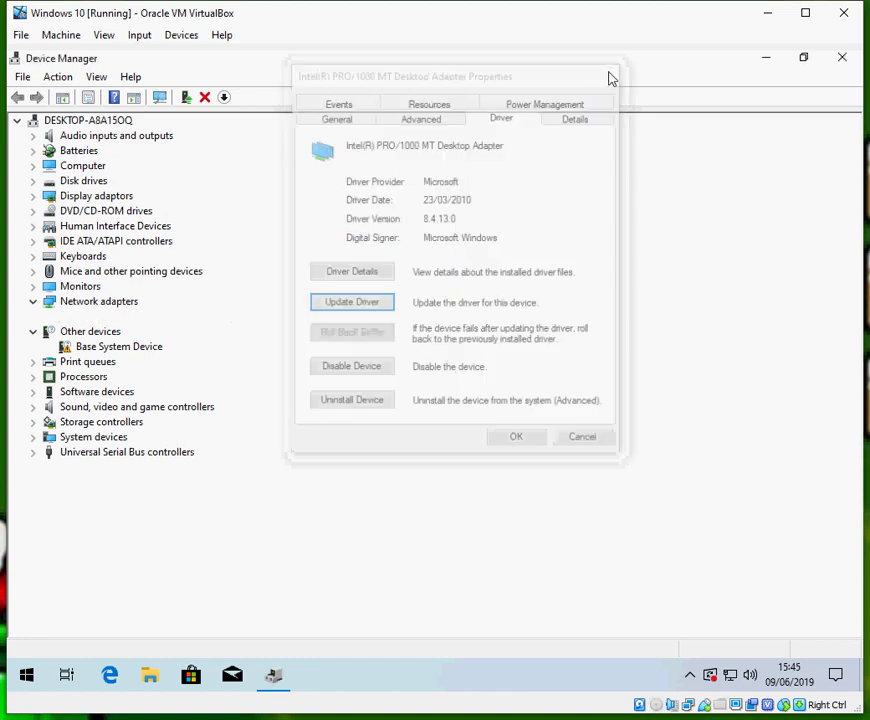
pyautogui.click(842, 57)
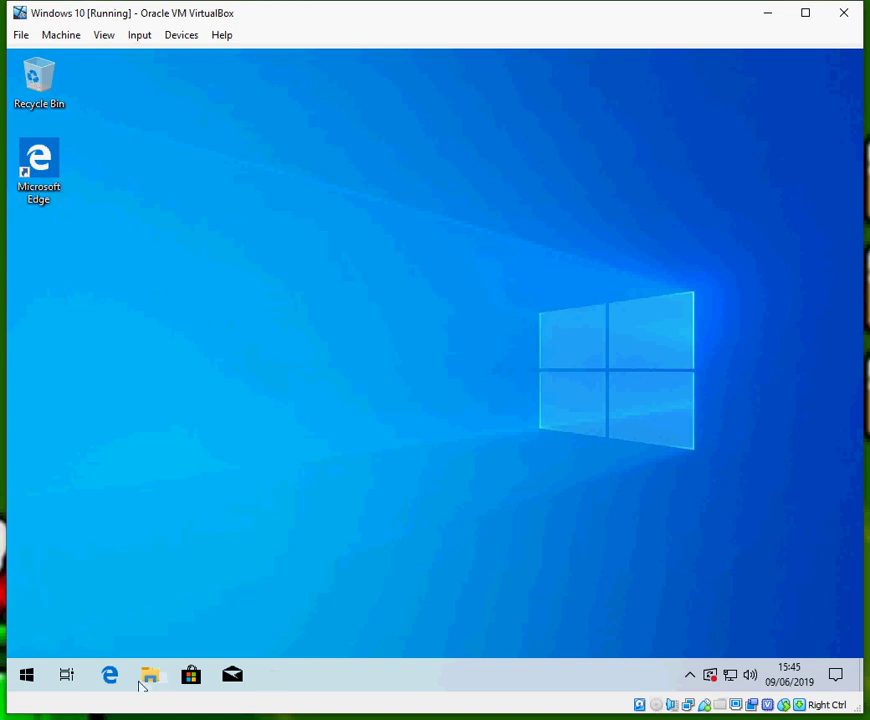
pyautogui.press('super+e')
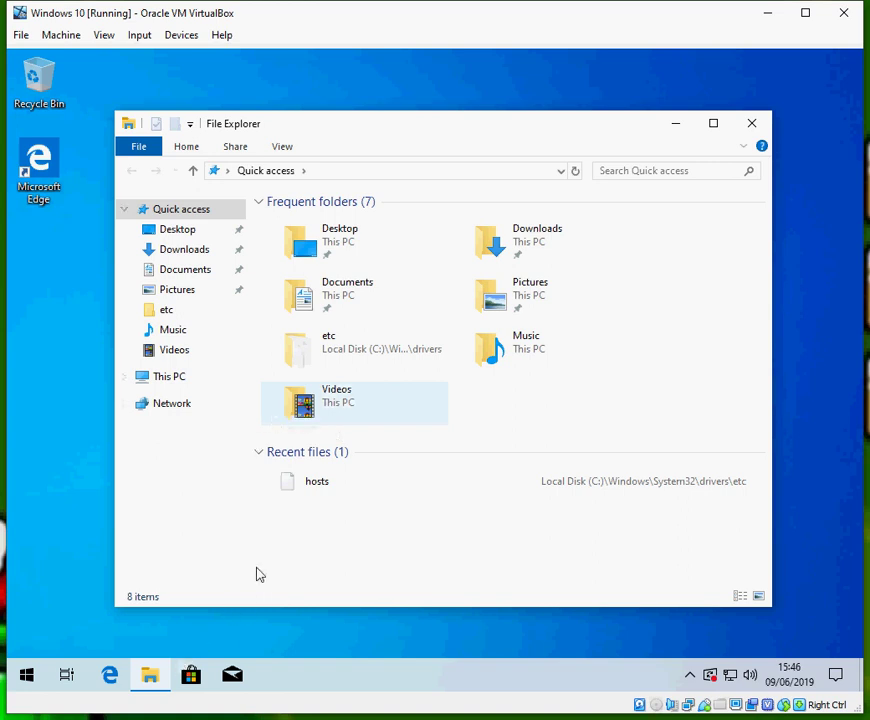
pyautogui.doubleClick(388, 132)
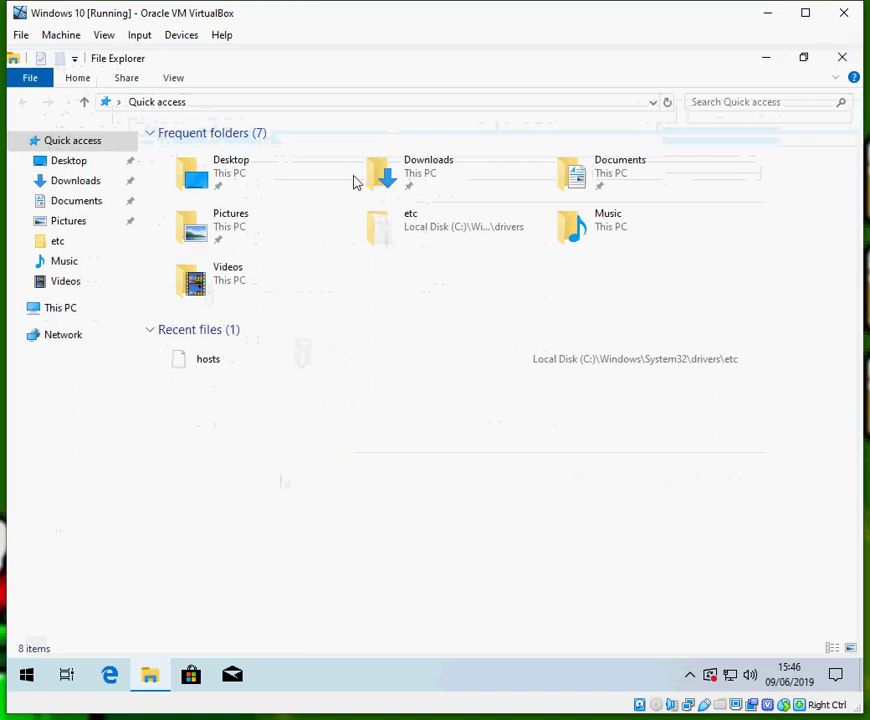
pyautogui.click(46, 310)
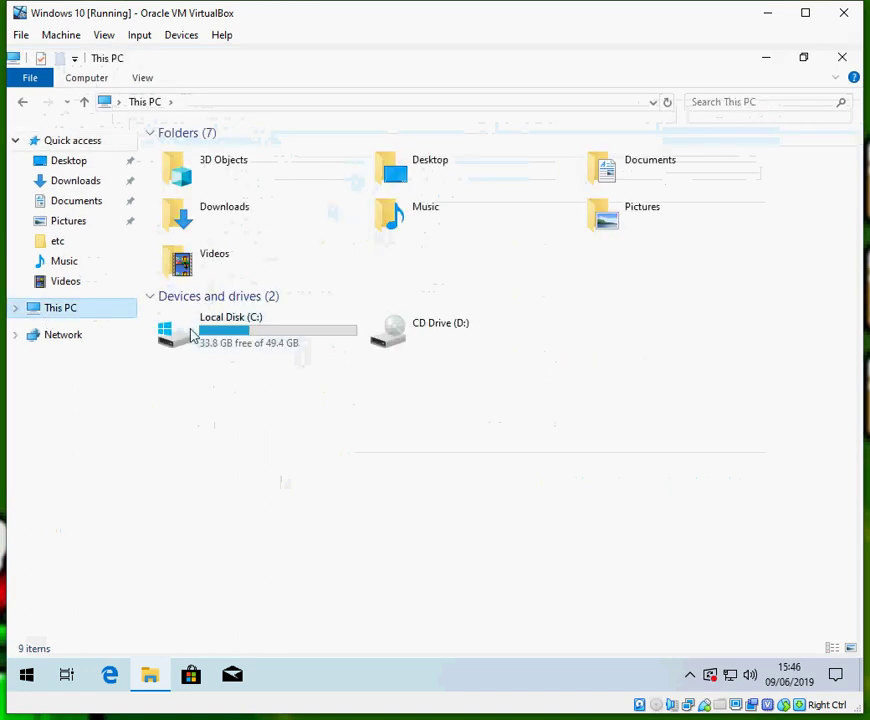
pyautogui.click(263, 337)
# Start Error checking from the Tools tab of Local Disk (C:) Properties
pyautogui.rightClick(265, 335)
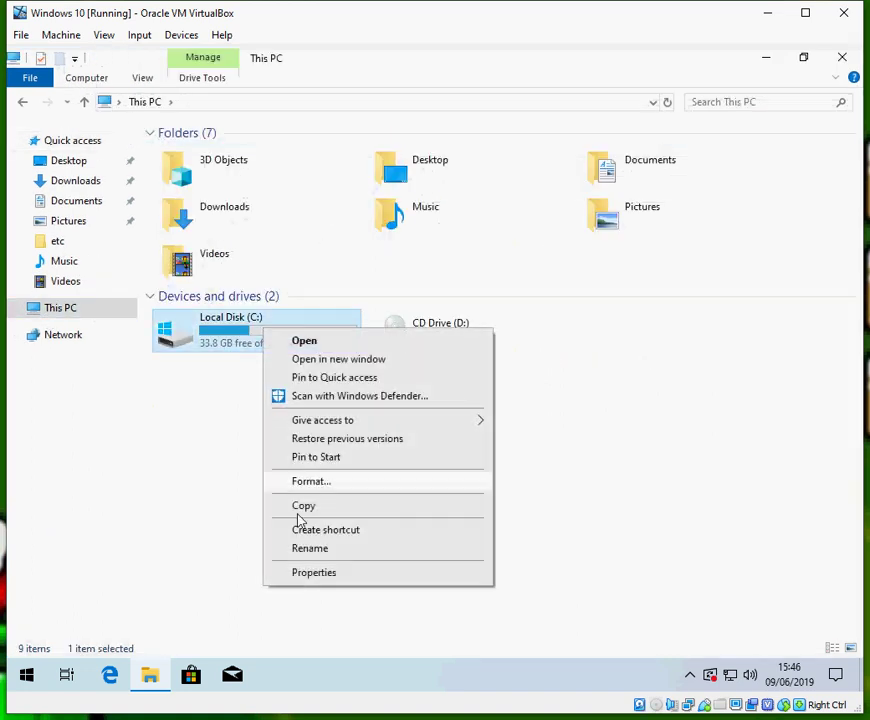
pyautogui.click(332, 576)
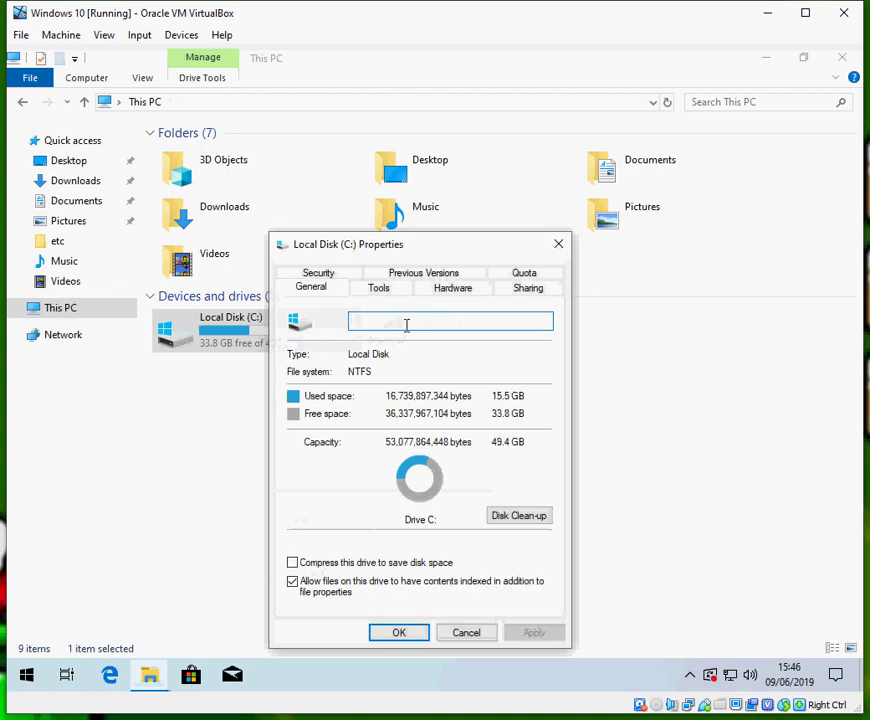
pyautogui.click(379, 288)
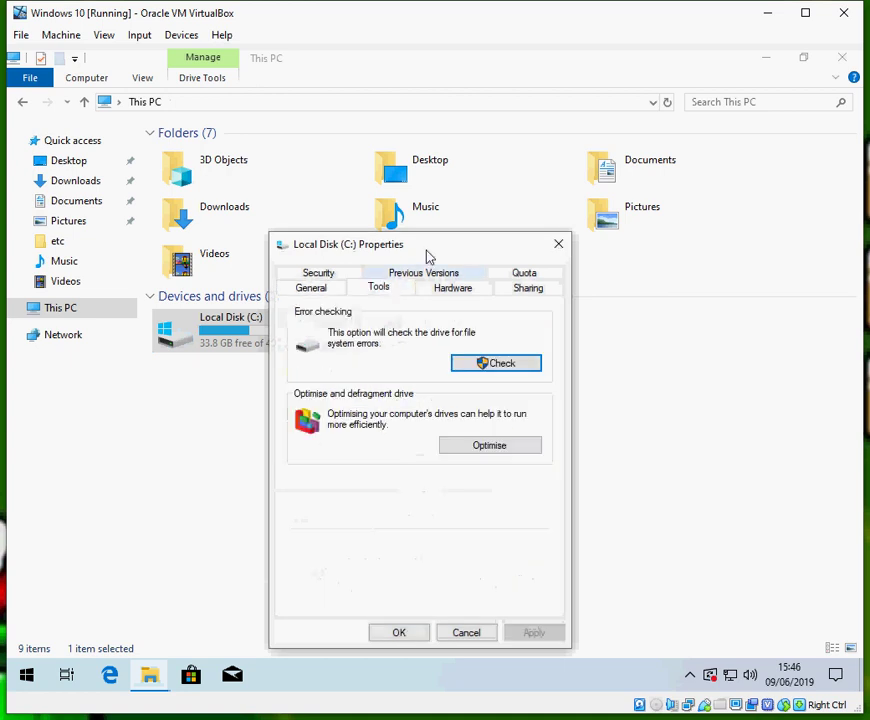
pyautogui.moveTo(425, 254); pyautogui.dragTo(458, 109)
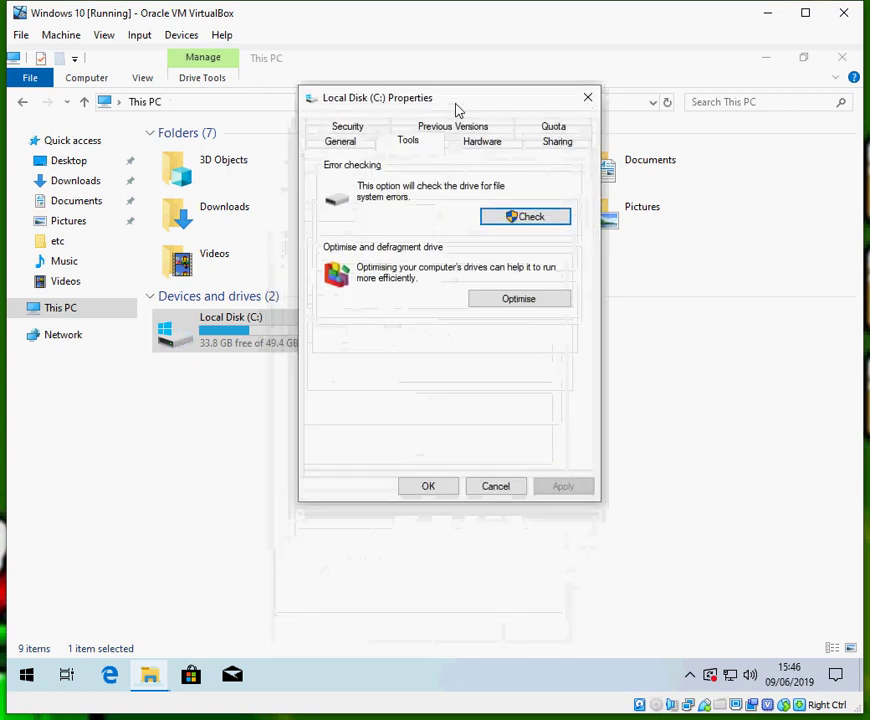
pyautogui.click(539, 218)
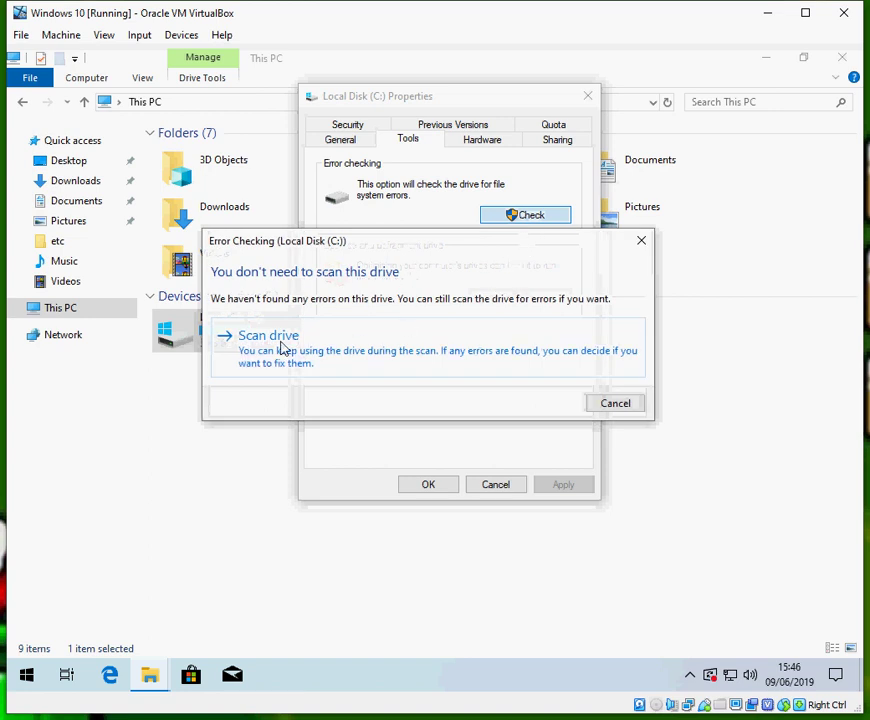
# Scan the C: drive, dismiss the no-errors result and close Local Disk (C:) Properties
pyautogui.click(283, 348)
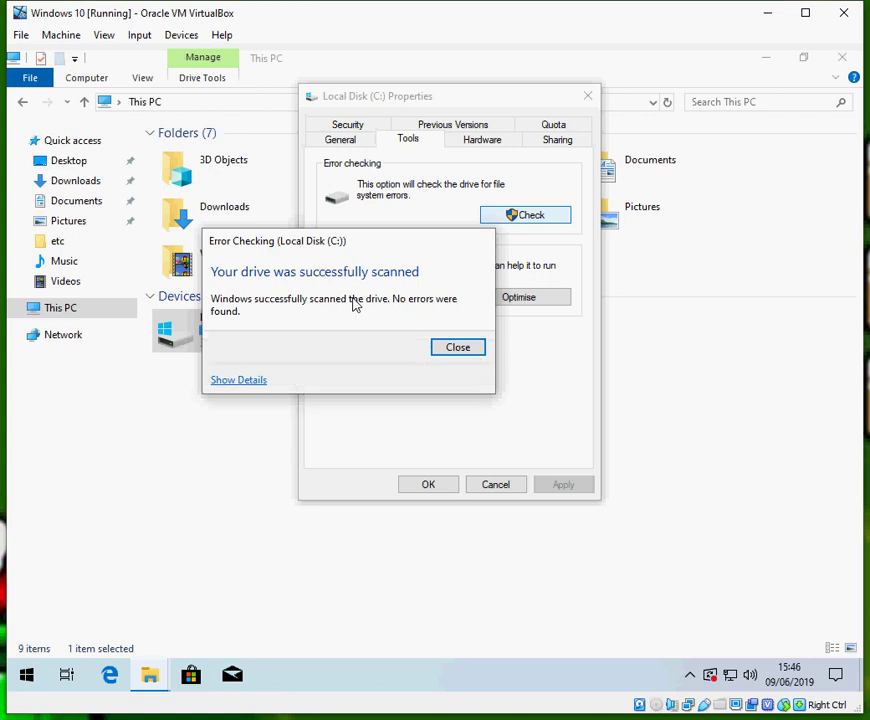
pyautogui.click(460, 348)
pyautogui.click(434, 492)
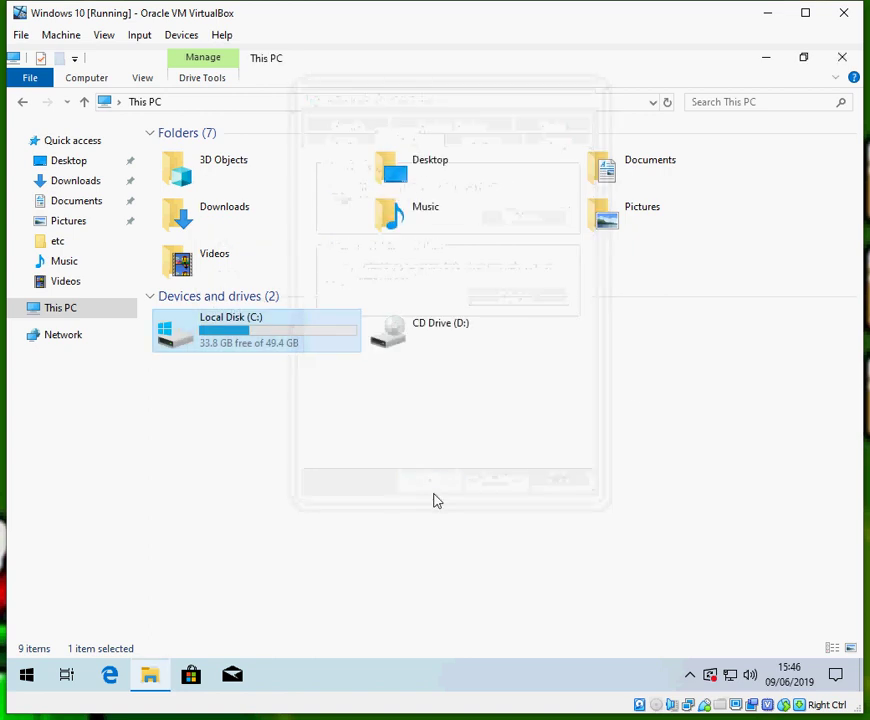